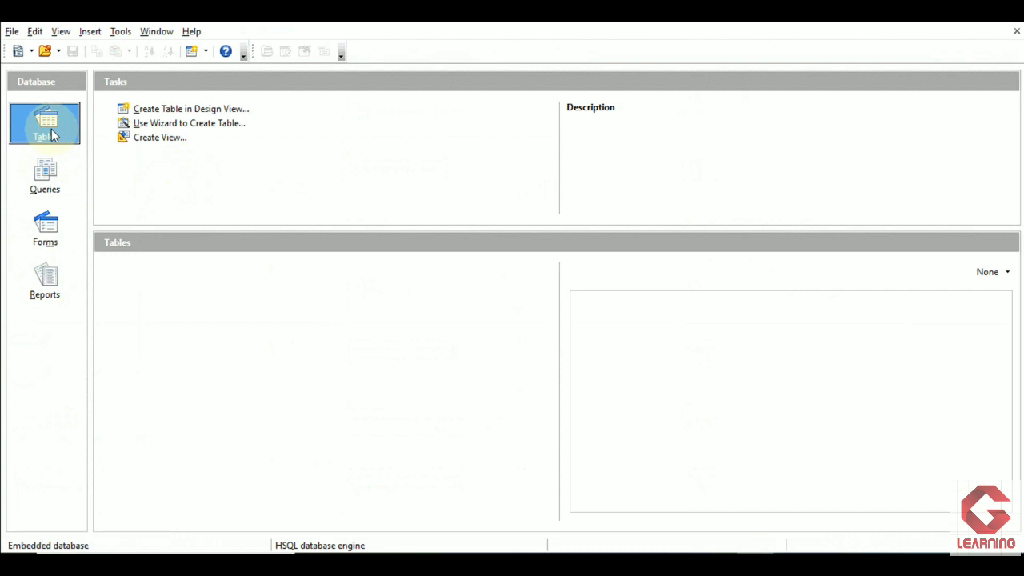
# - Start a new table in Design View and define its first field as Name, type Text [VARCHAR], length 50
pyautogui.click(53, 135)
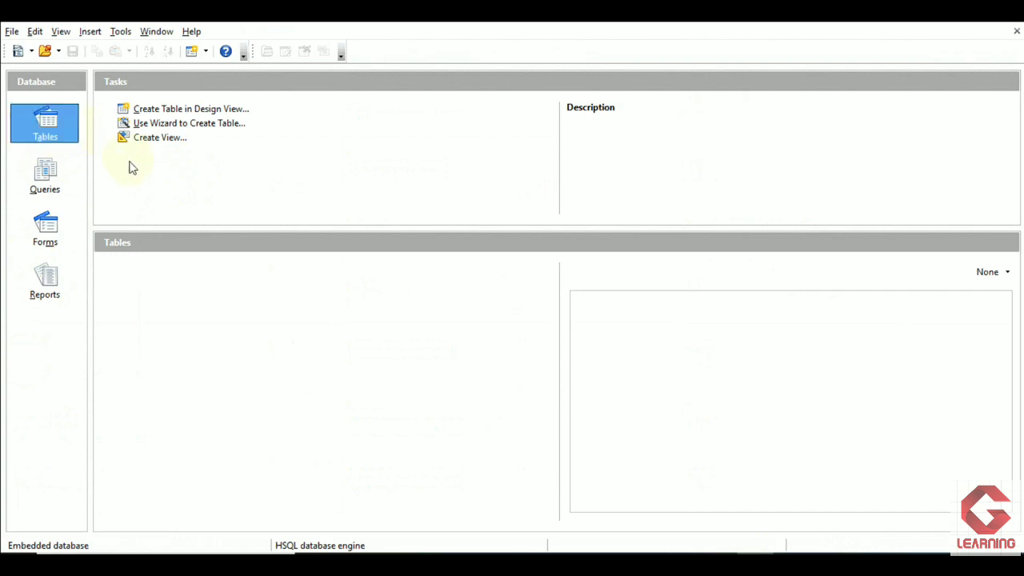
pyautogui.click(146, 117)
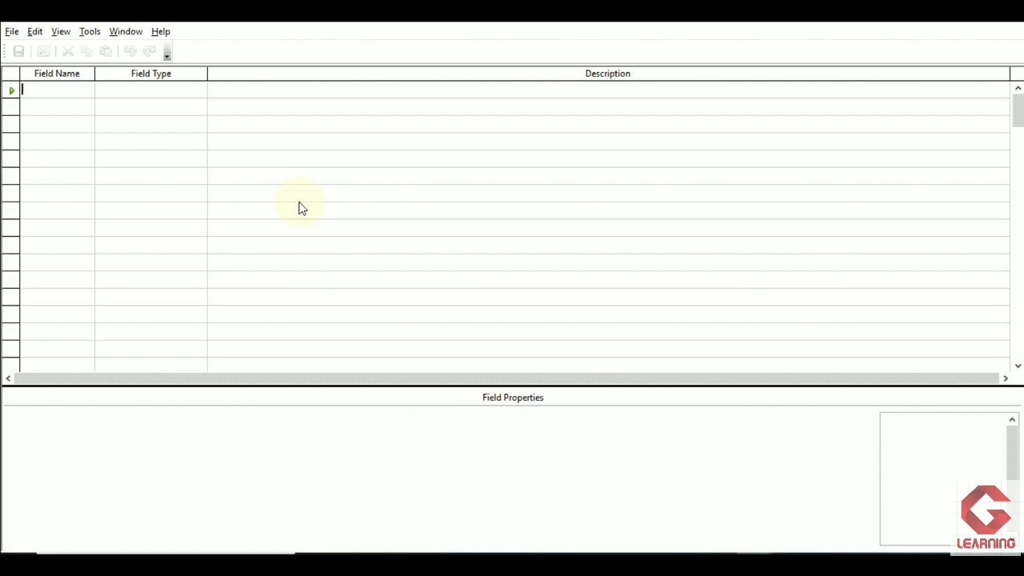
pyautogui.write('N')
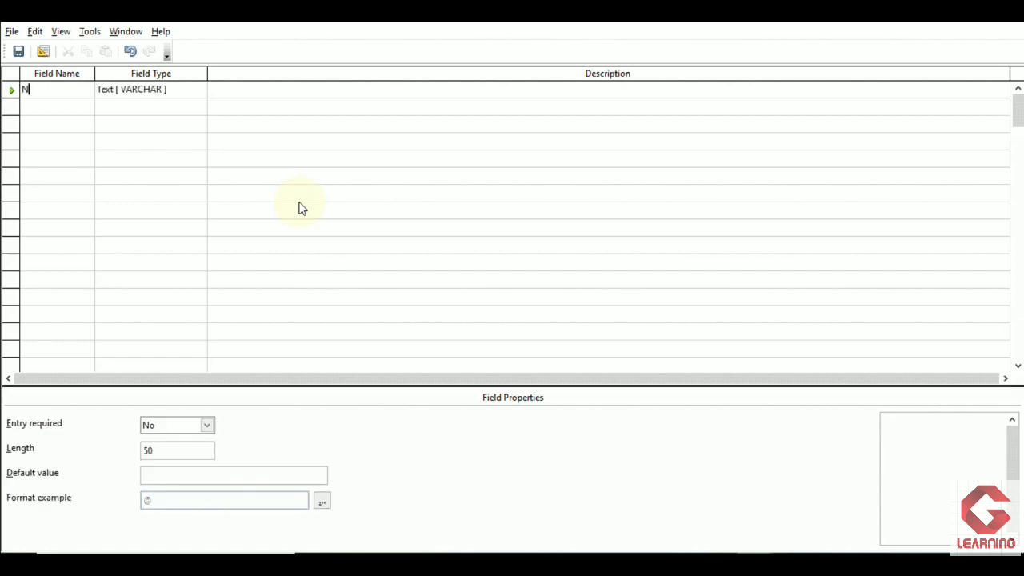
pyautogui.write('ame')
pyautogui.click(176, 93)
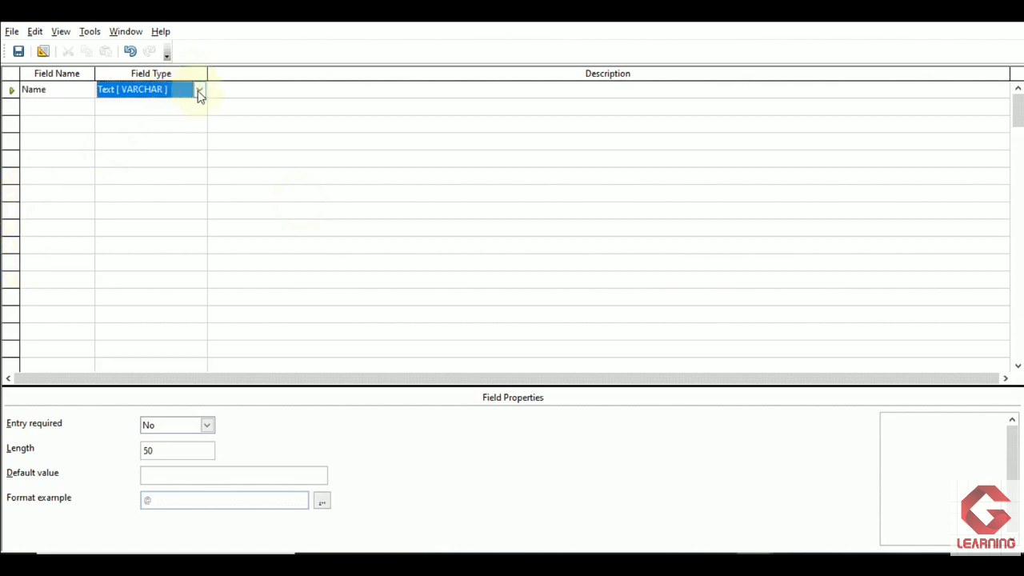
pyautogui.click(199, 90)
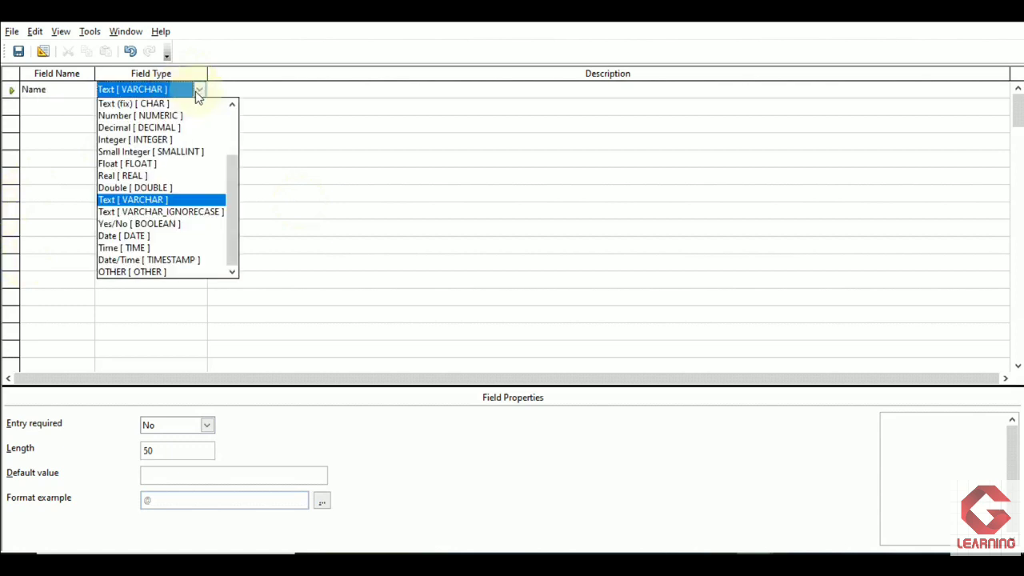
pyautogui.click(172, 202)
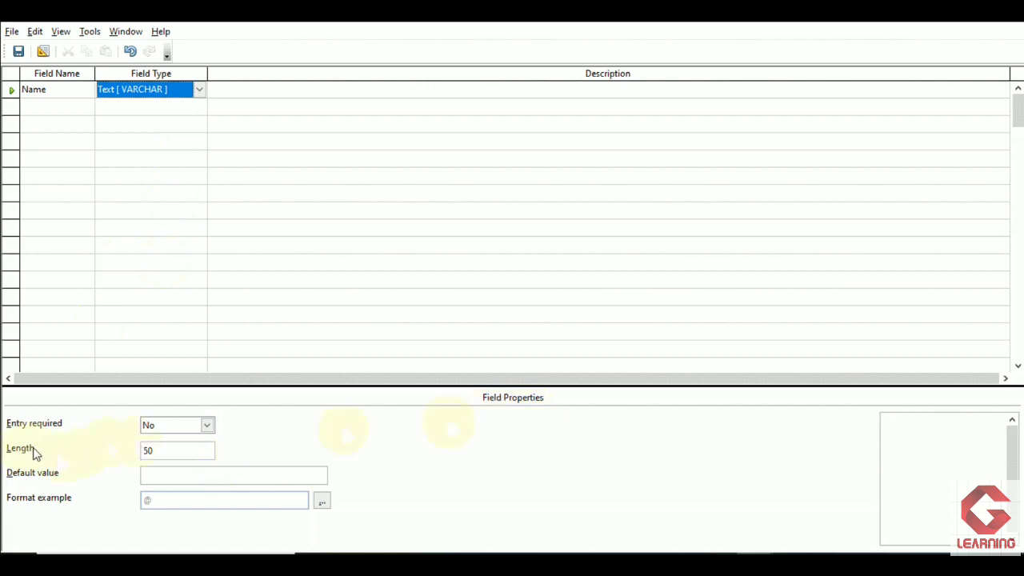
pyautogui.click(163, 451)
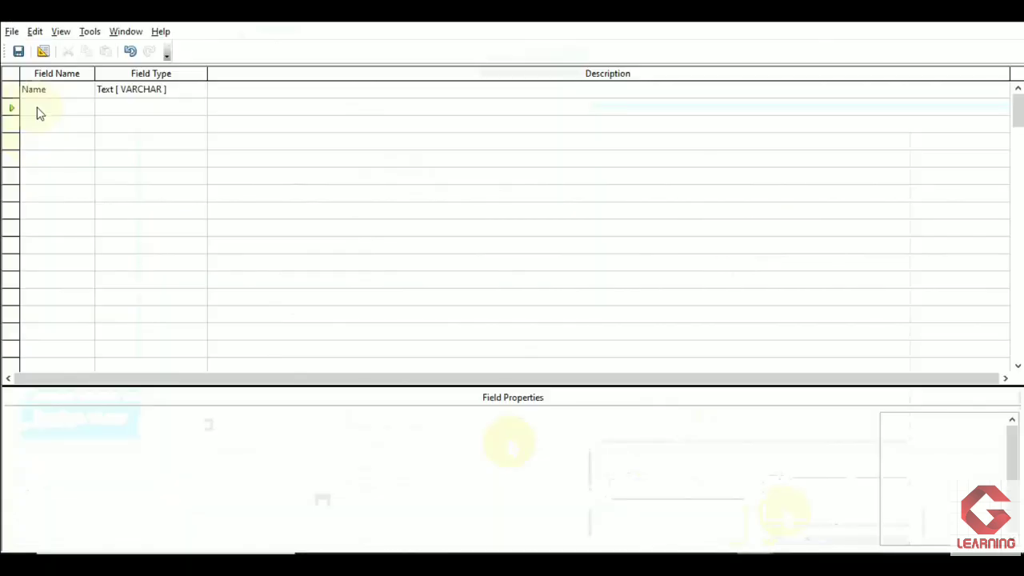
# - Add a Rollno field of type Tiny Integer [TINYINT] with length 3 below the Name field
pyautogui.write('Rollno')
pyautogui.press('Tab')
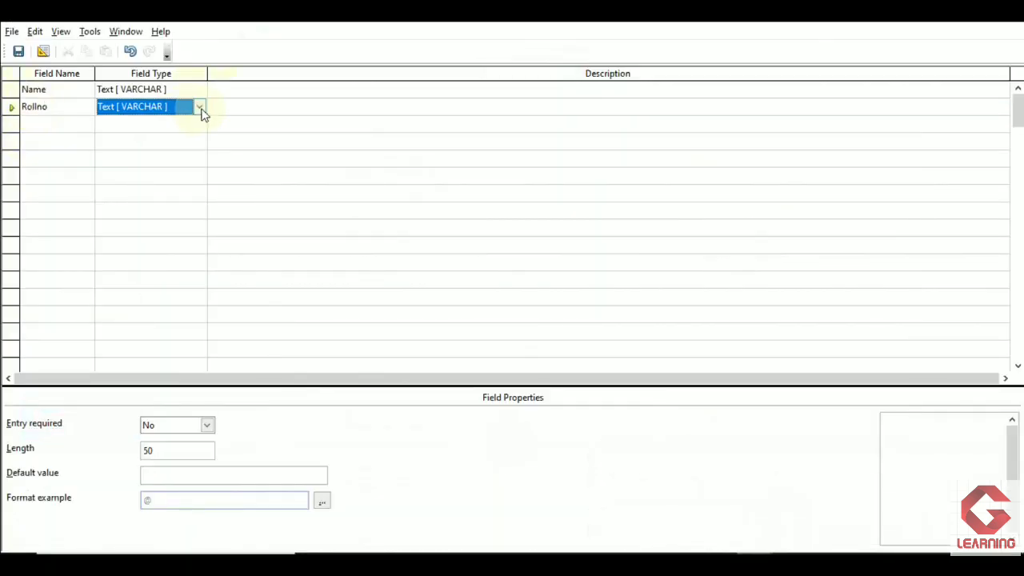
pyautogui.click(200, 107)
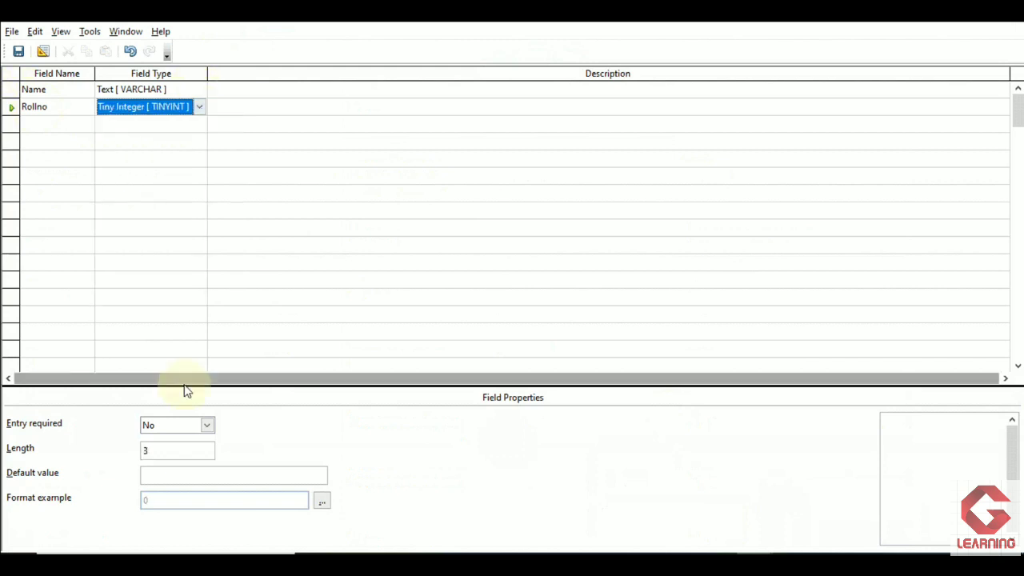
pyautogui.click(155, 452)
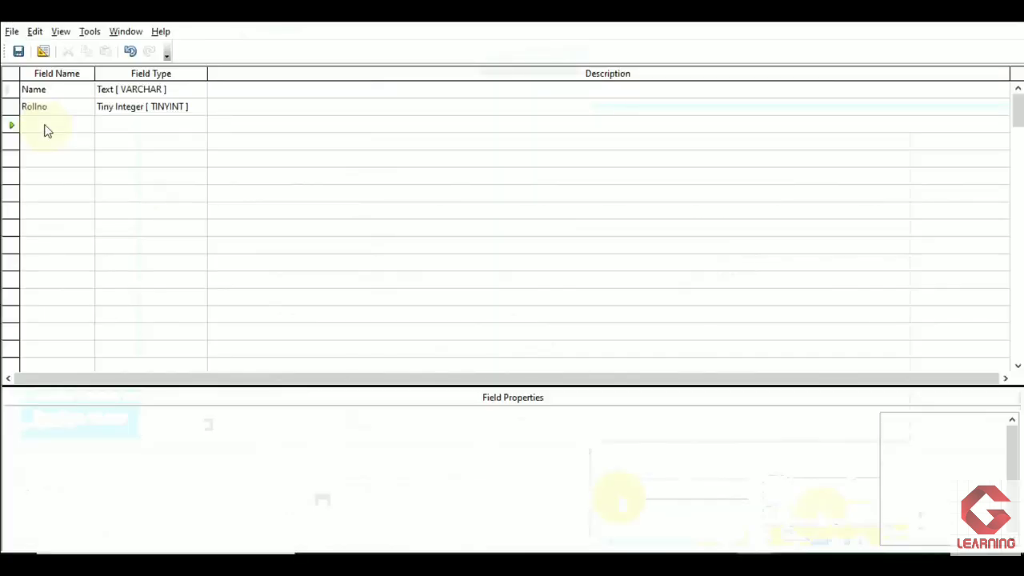
# - Add a DOB field below Rollno and set its type to Date [DATE]
pyautogui.write('DOB')
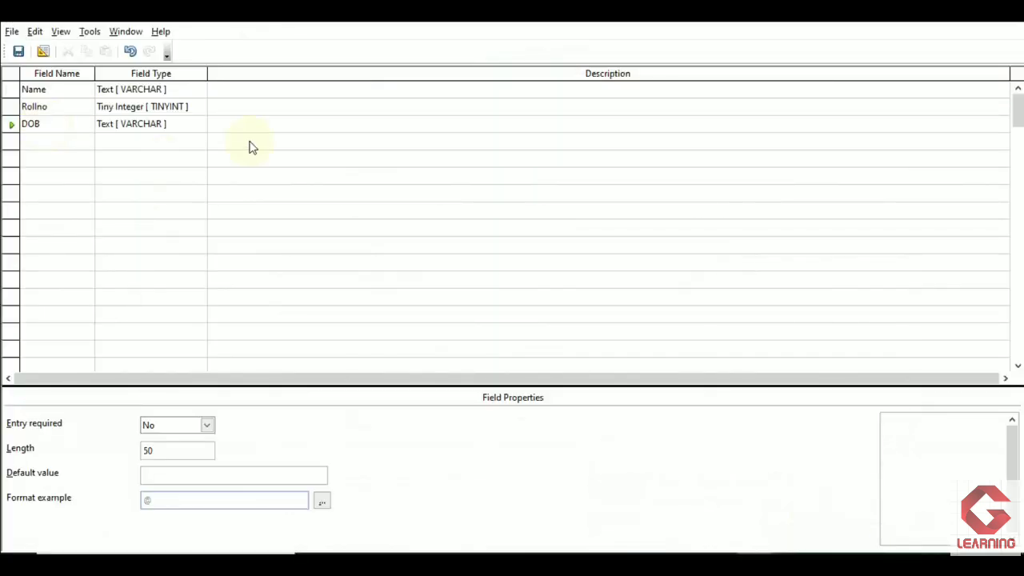
pyautogui.click(195, 132)
pyautogui.click(200, 126)
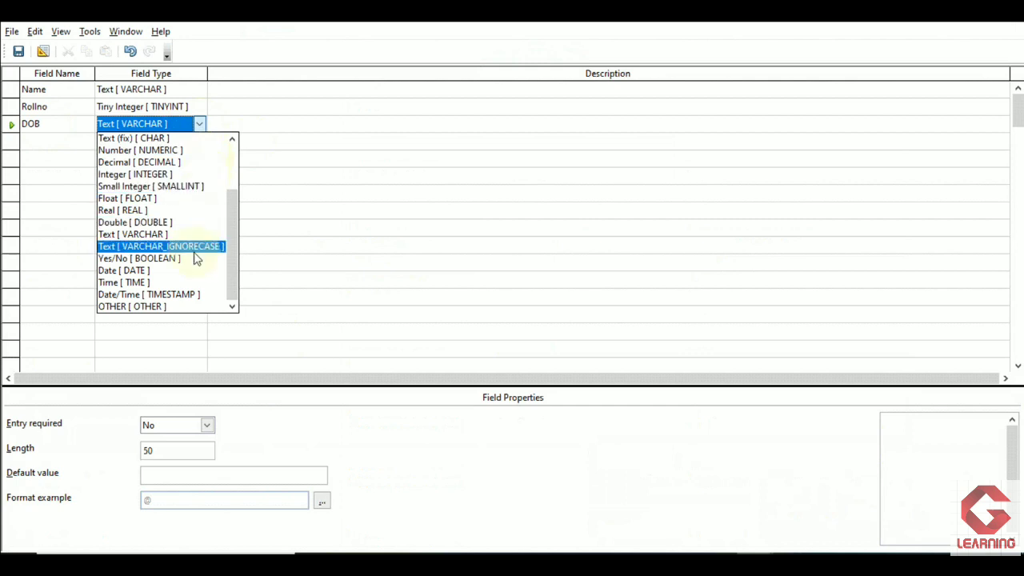
pyautogui.click(190, 275)
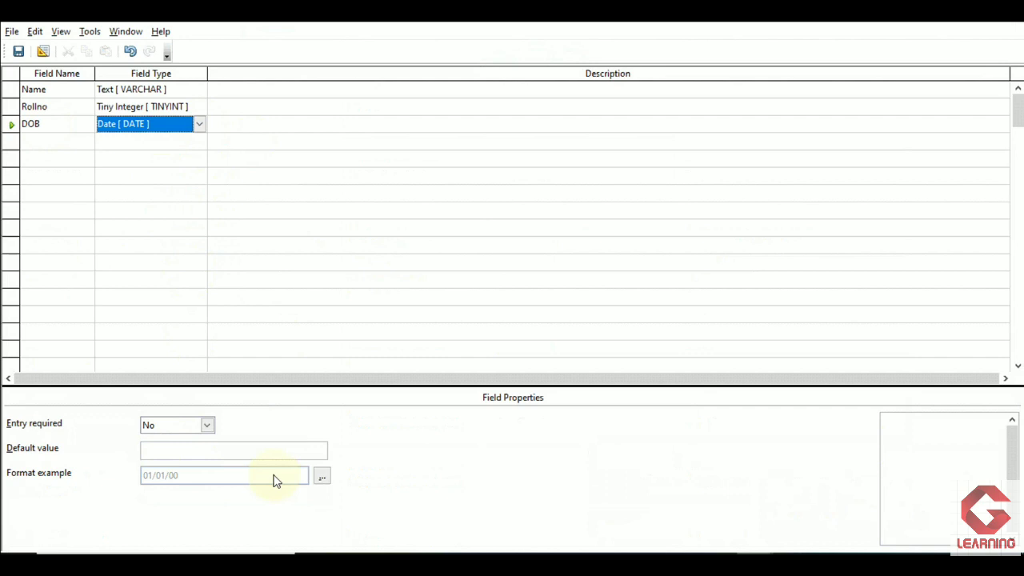
# - Set the DOB field's display format to the second 31/12/99 date format, with format code DD/MM/YY
pyautogui.click(323, 483)
pyautogui.click(324, 477)
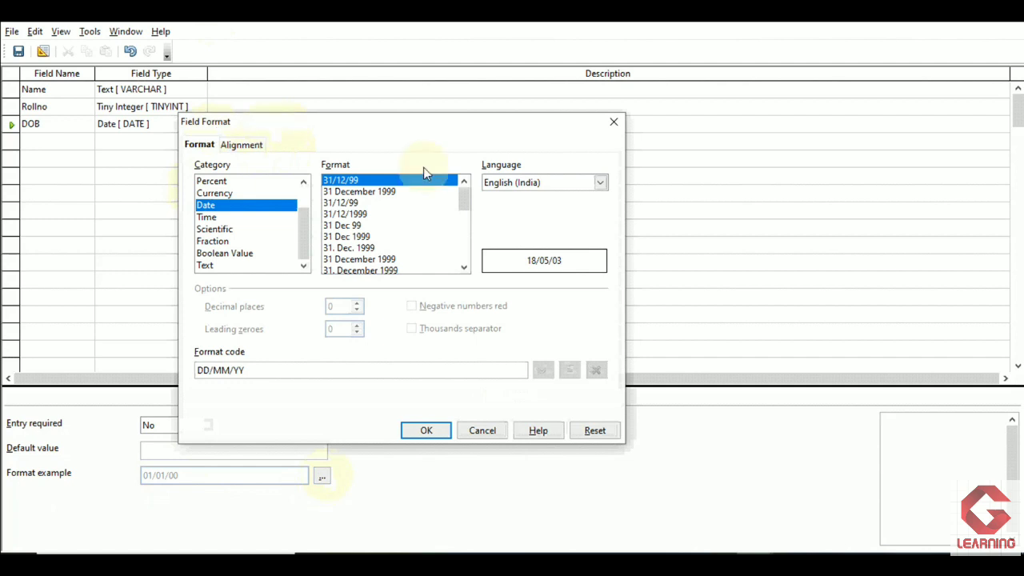
pyautogui.click(348, 203)
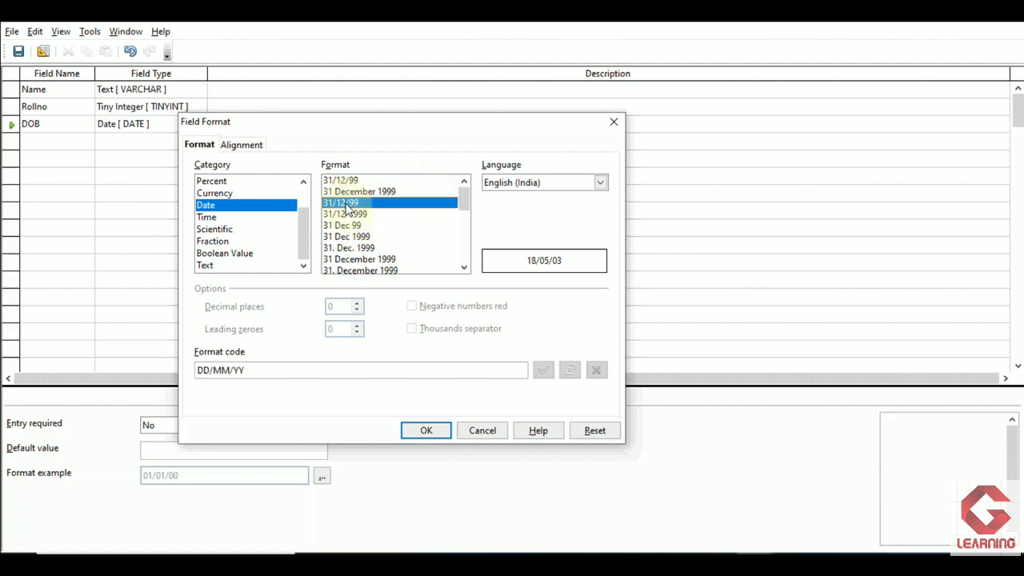
pyautogui.click(426, 432)
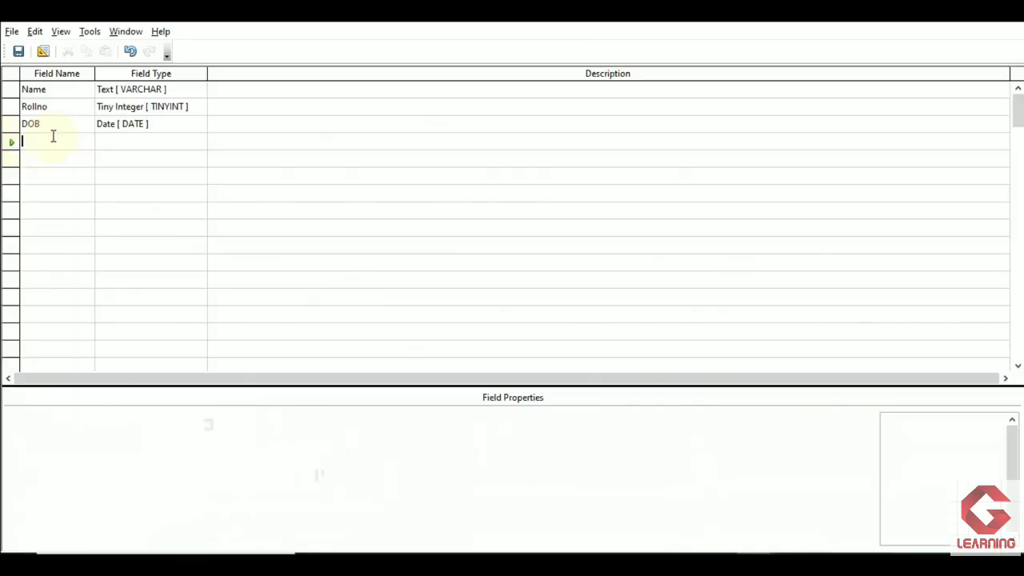
# - Add a Class field of type Text (fix) [CHAR] below DOB and set its length to 1
pyautogui.write('Class')
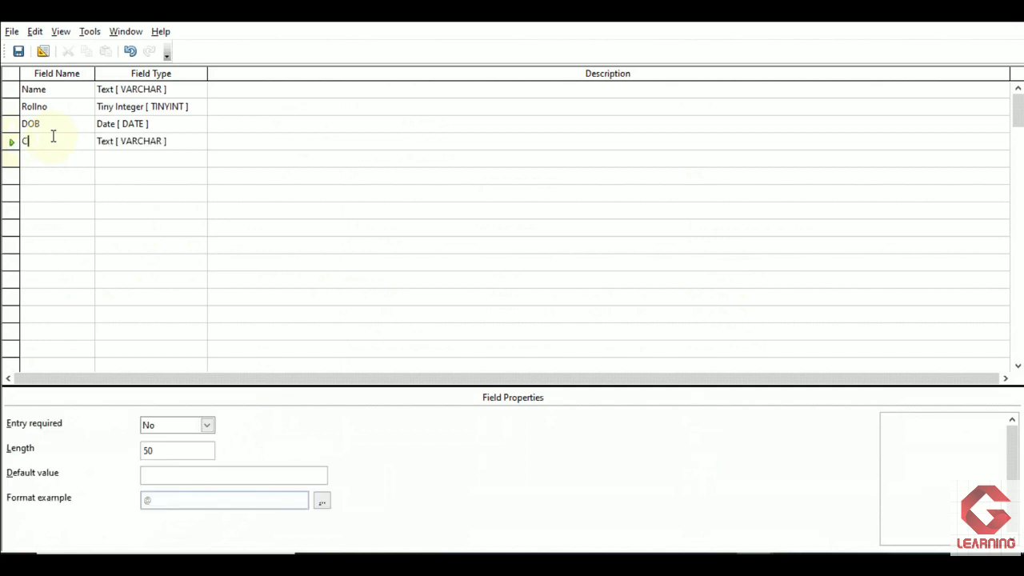
pyautogui.click(200, 143)
pyautogui.click(200, 143)
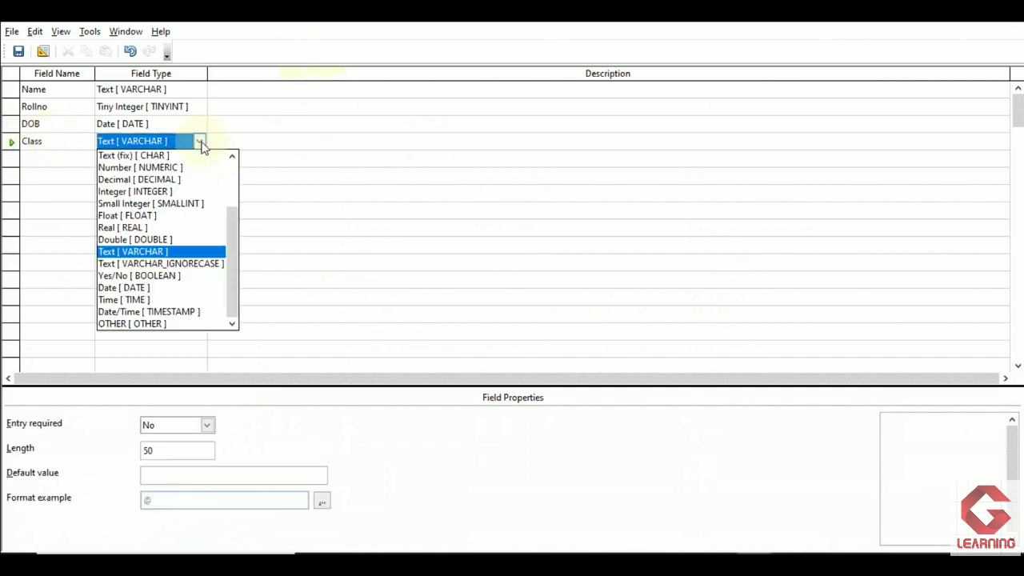
pyautogui.click(136, 156)
pyautogui.click(175, 452)
pyautogui.press('BackSpace')
pyautogui.press('BackSpace')
pyautogui.write('1')
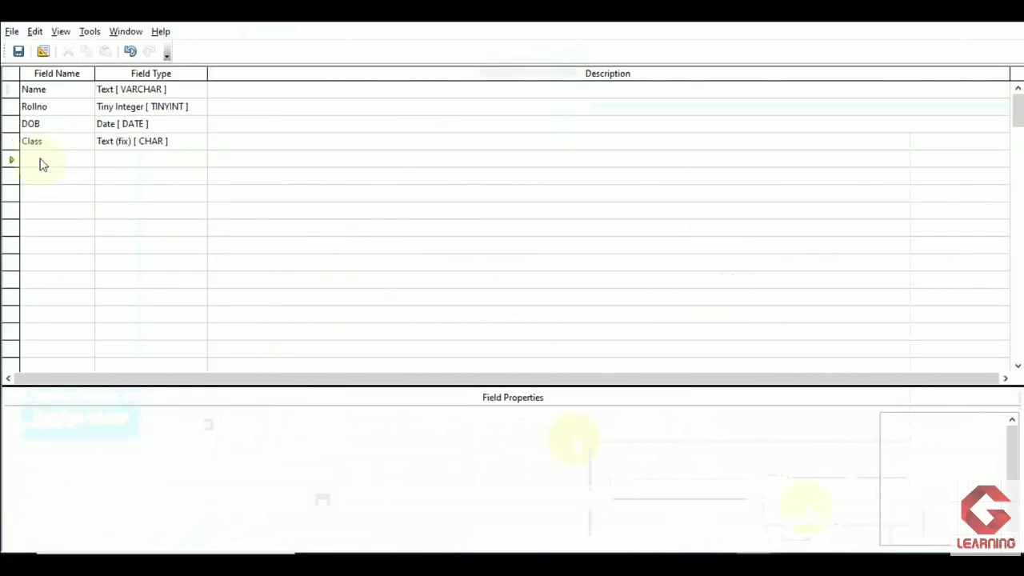
# - Add a Phone field of type Integer [INTEGER] with length 10 below the Class field
pyautogui.click(42, 154)
pyautogui.write('Phone')
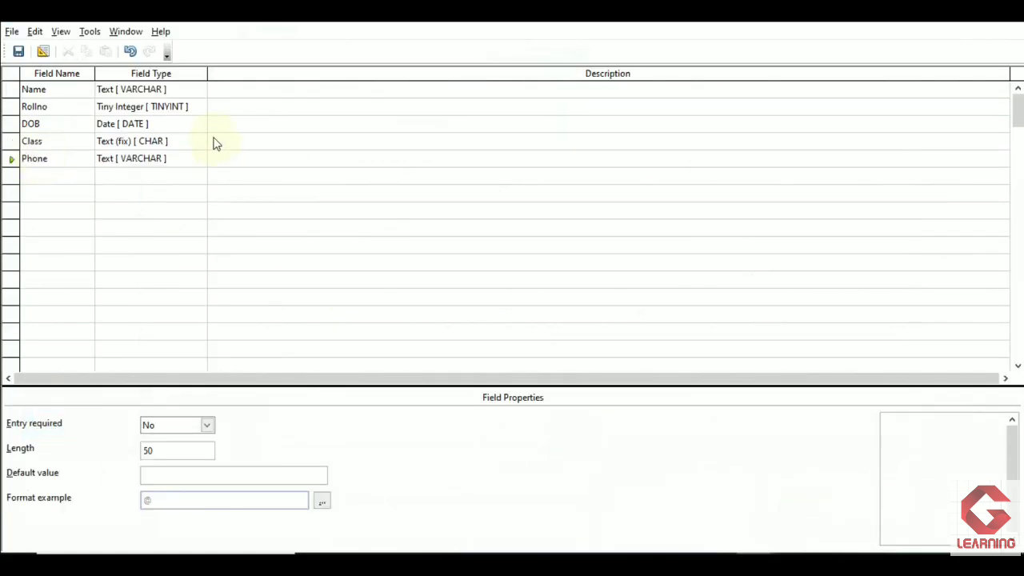
pyautogui.click(188, 160)
pyautogui.click(199, 159)
pyautogui.click(136, 208)
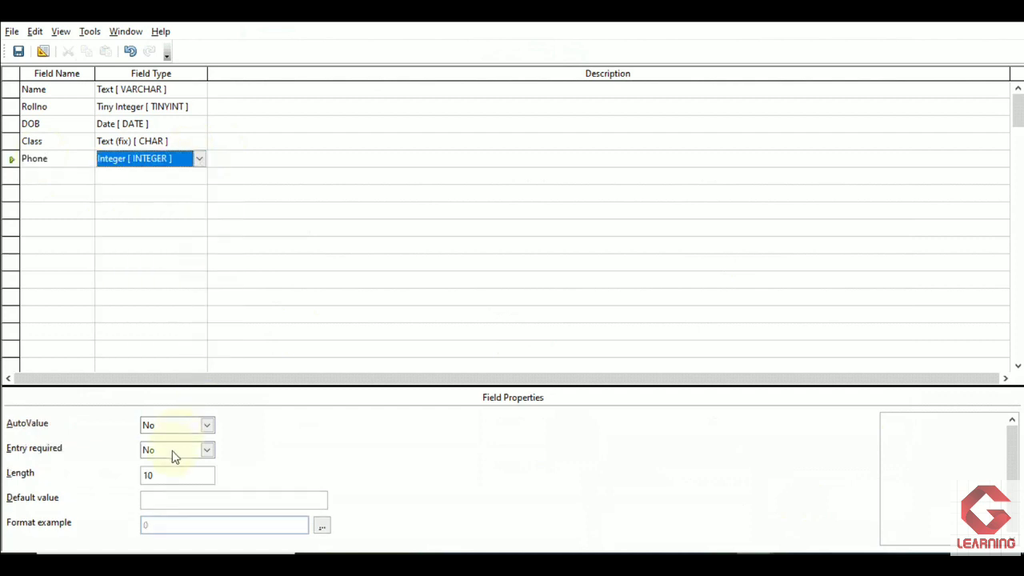
pyautogui.click(160, 476)
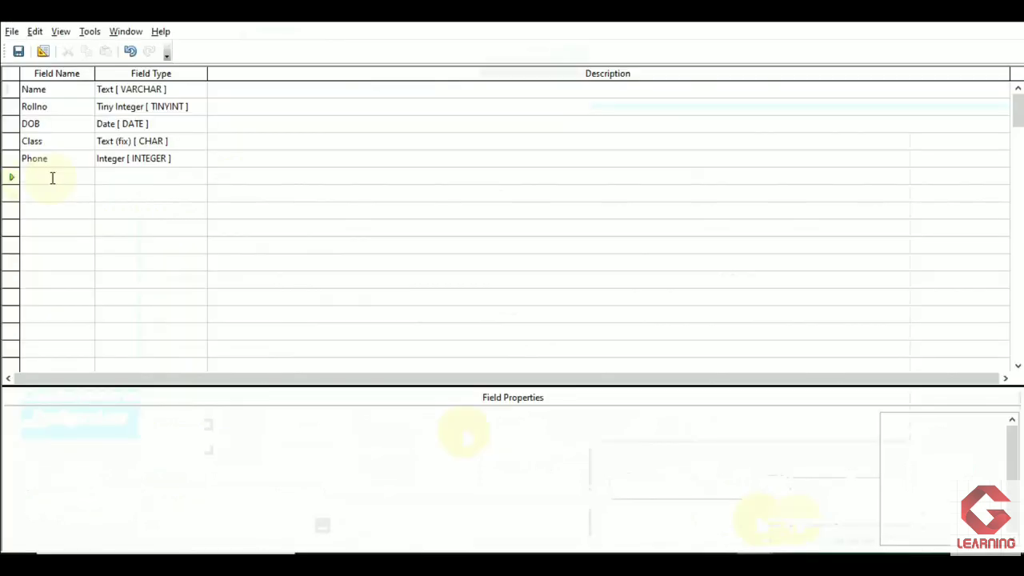
# - Add an Email field of type Text [VARCHAR] below Phone and set its length to 75
pyautogui.write('Email')
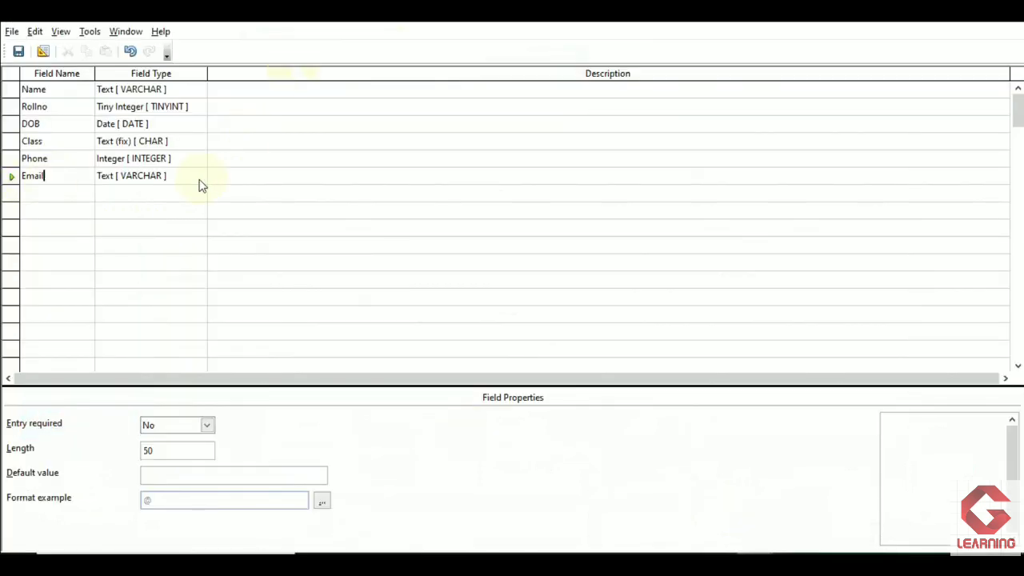
pyautogui.click(193, 181)
pyautogui.click(181, 287)
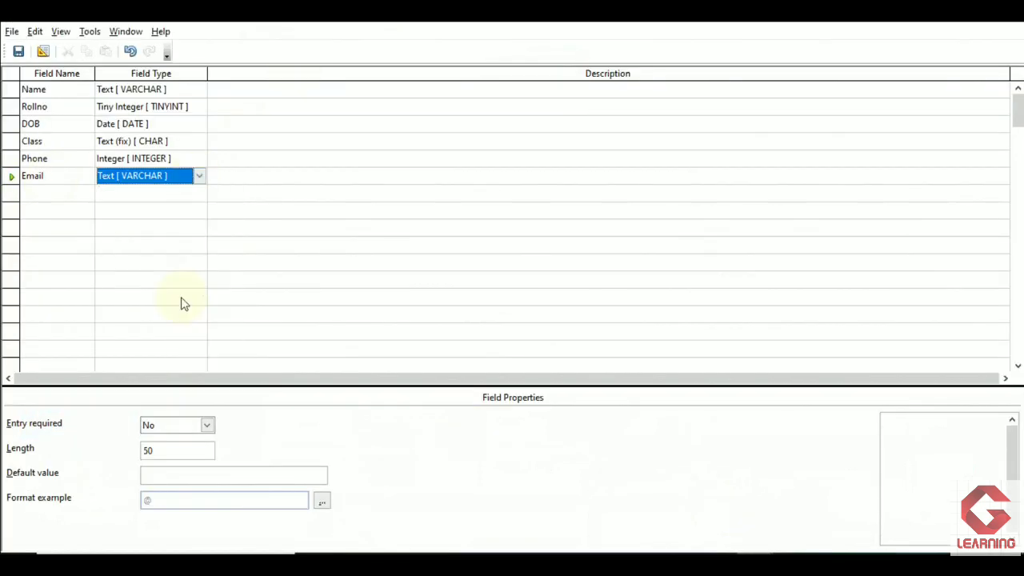
pyautogui.click(171, 453)
pyautogui.press('BackSpace')
pyautogui.press('BackSpace')
pyautogui.write('75')
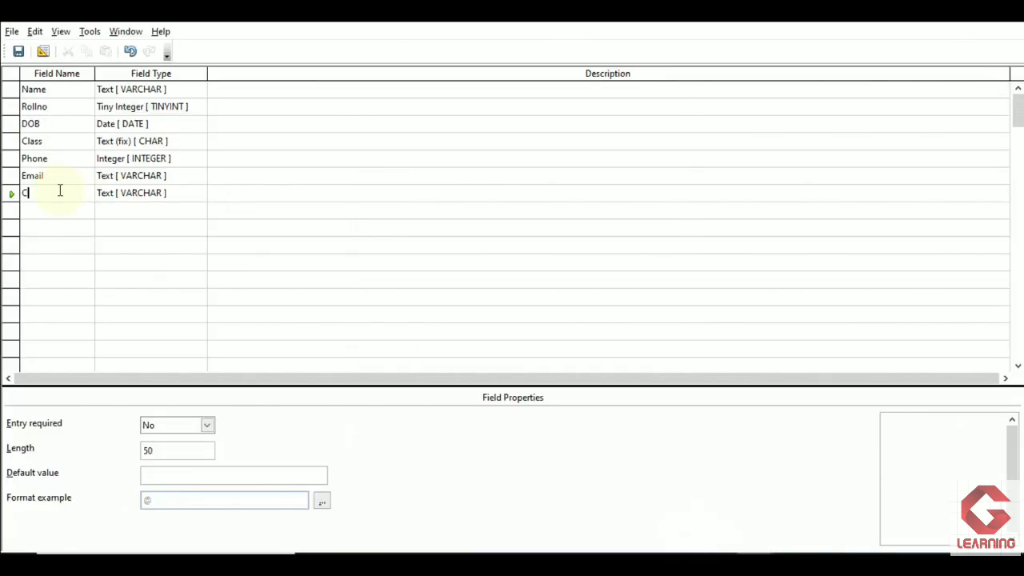
# - Add Text [VARCHAR] fields Colour and Location below Email, with a length of 15 for Colour
pyautogui.write('olour')
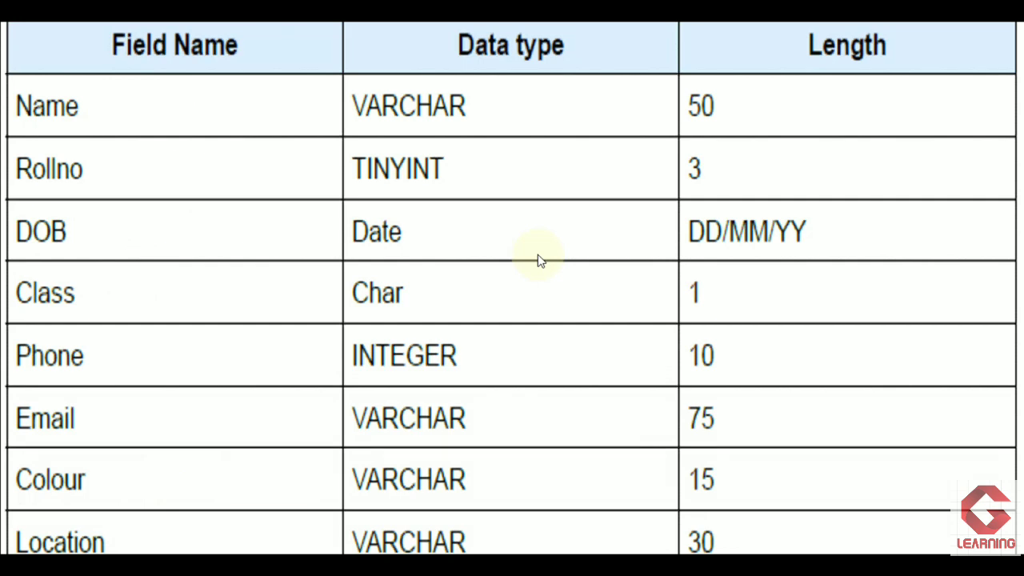
pyautogui.write('Location')
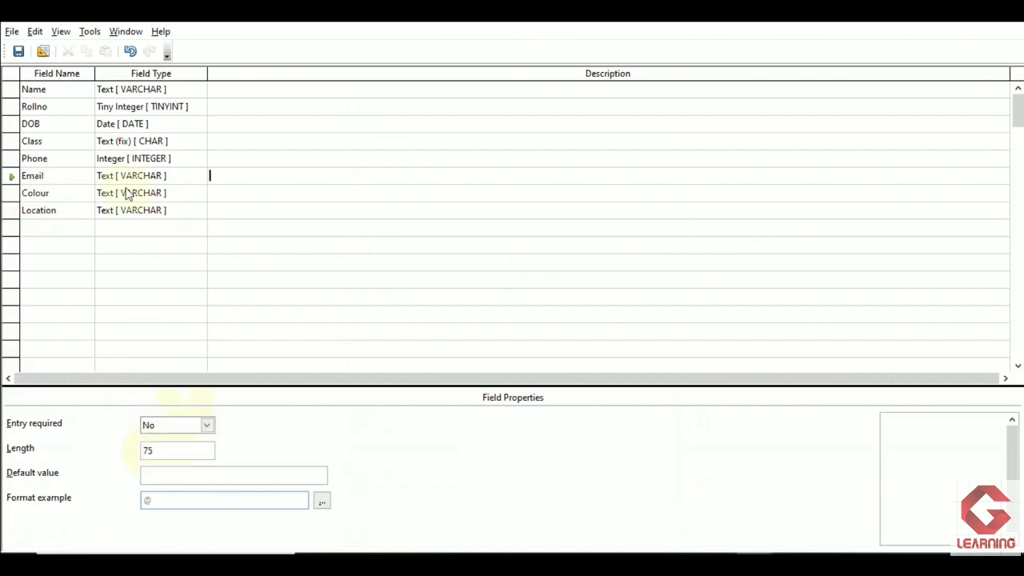
pyautogui.click(126, 194)
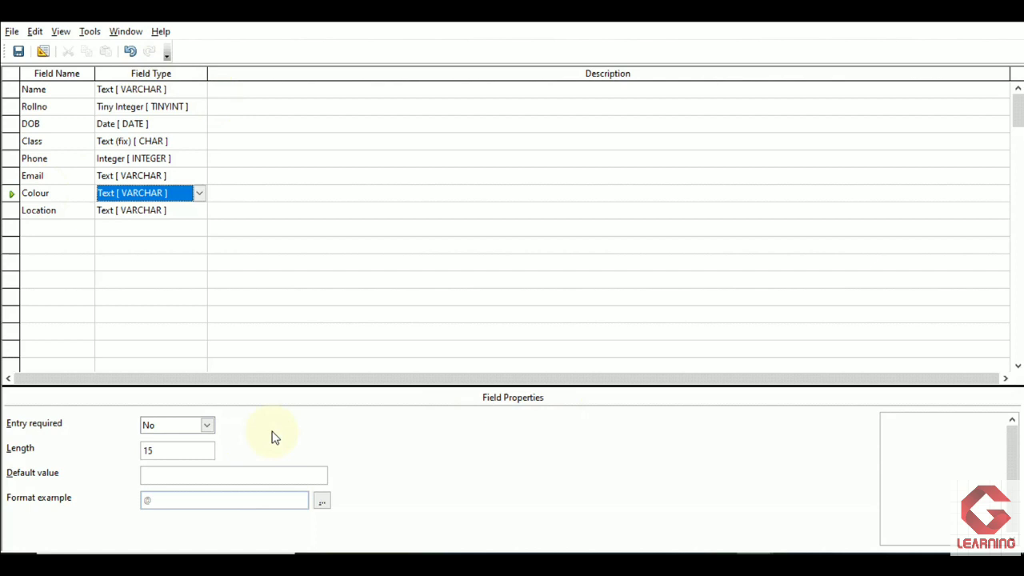
pyautogui.click(11, 195)
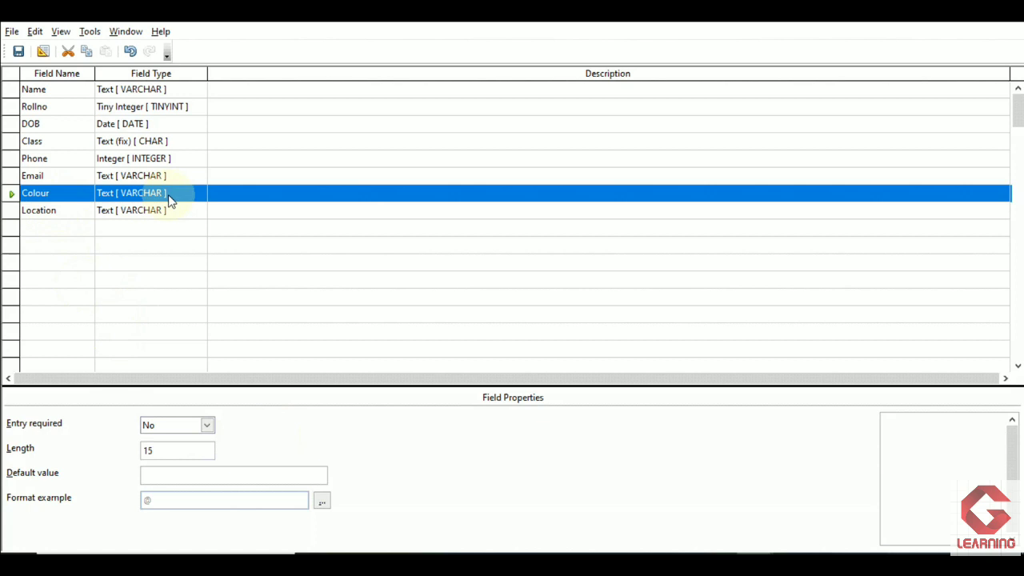
pyautogui.click(159, 451)
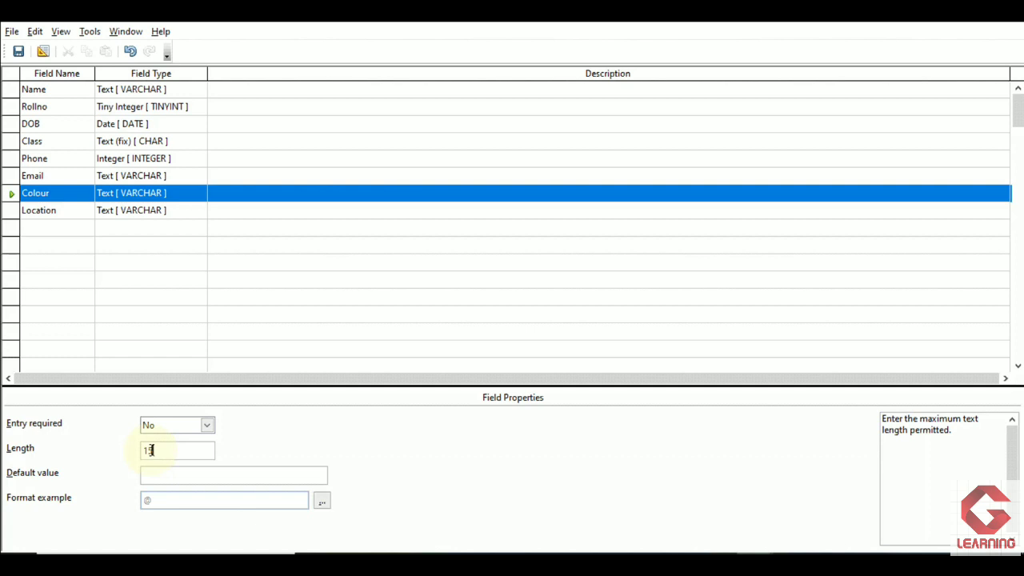
# - Make the Rollno field the table's primary key
pyautogui.click(36, 107)
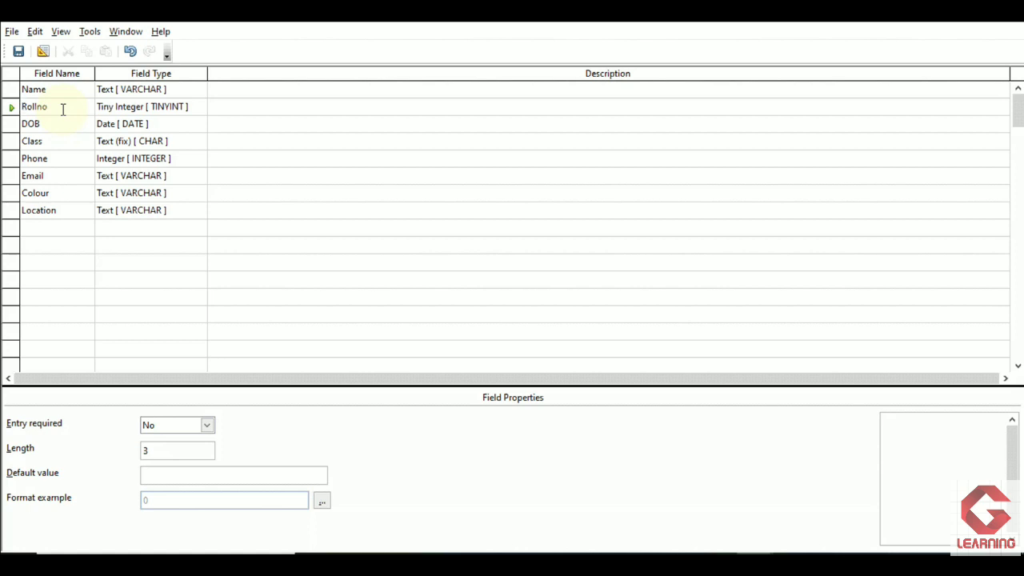
pyautogui.click(10, 107)
pyautogui.rightClick(11, 113)
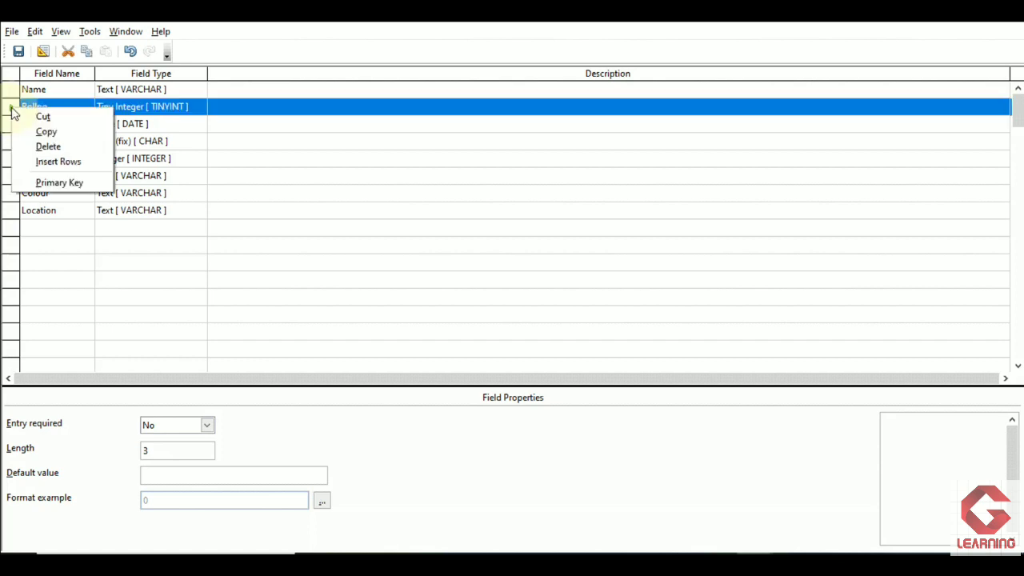
pyautogui.click(78, 189)
pyautogui.click(44, 141)
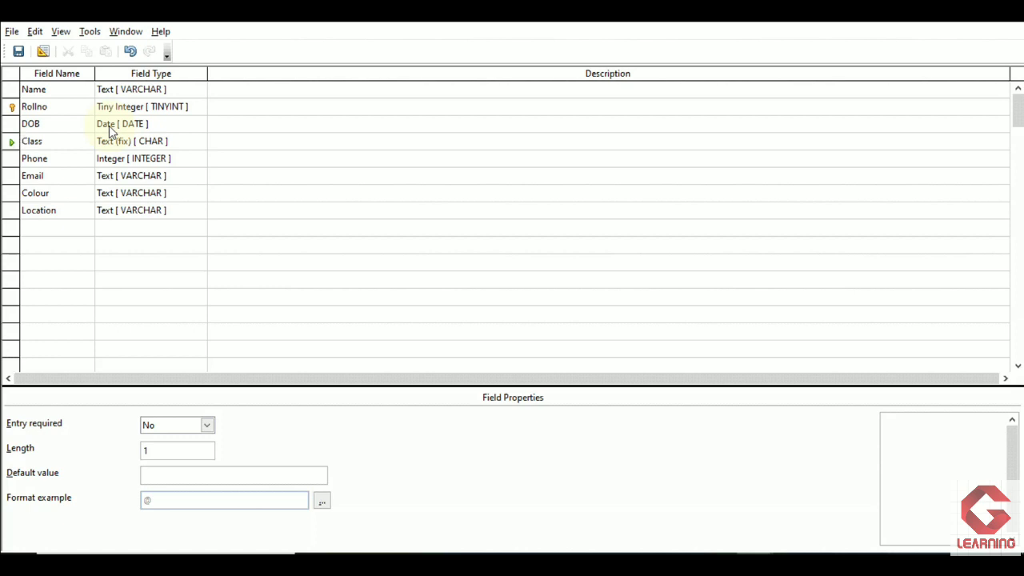
# - Save the table design under the name "student class 10"
pyautogui.click(18, 51)
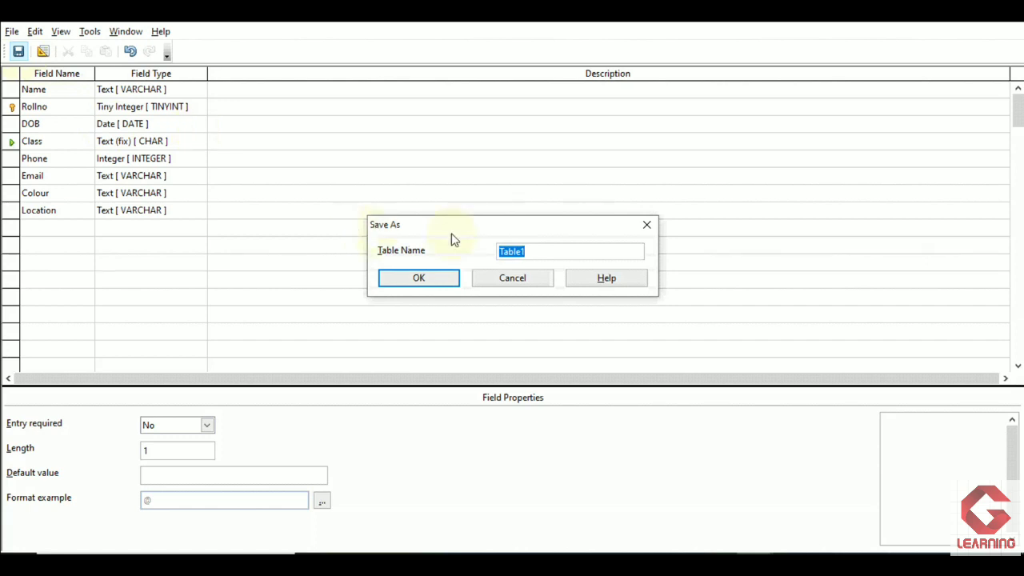
pyautogui.moveTo(452, 235); pyautogui.dragTo(411, 181)
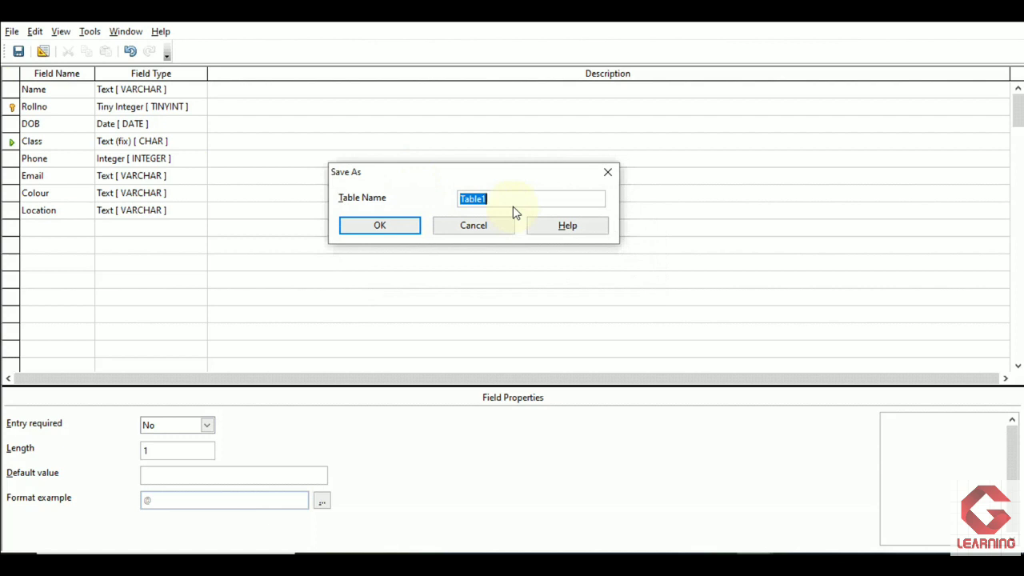
pyautogui.write('student class 10')
pyautogui.click(361, 229)
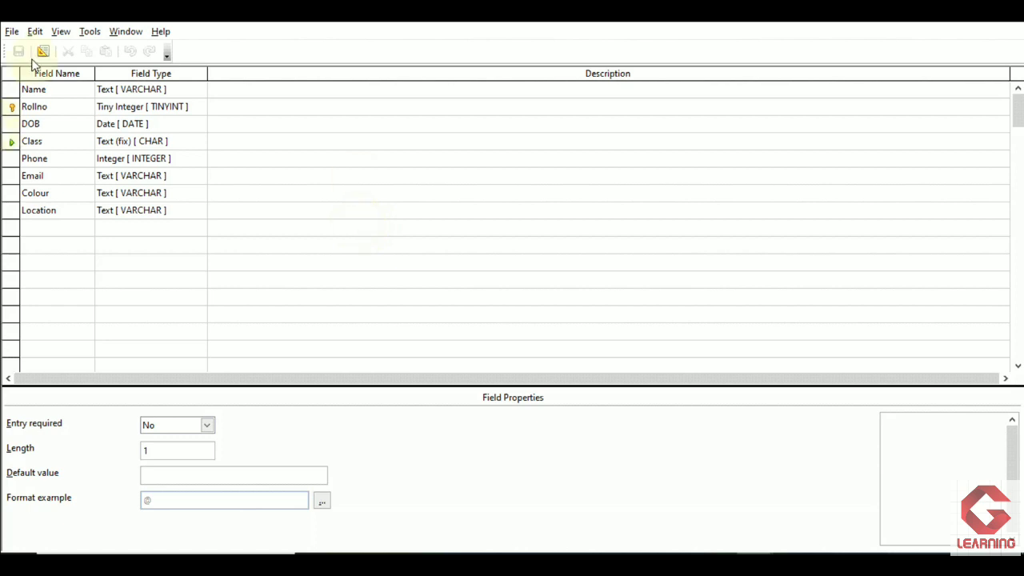
# - Close the table design and open the "student class 10" table for data entry
pyautogui.click(11, 35)
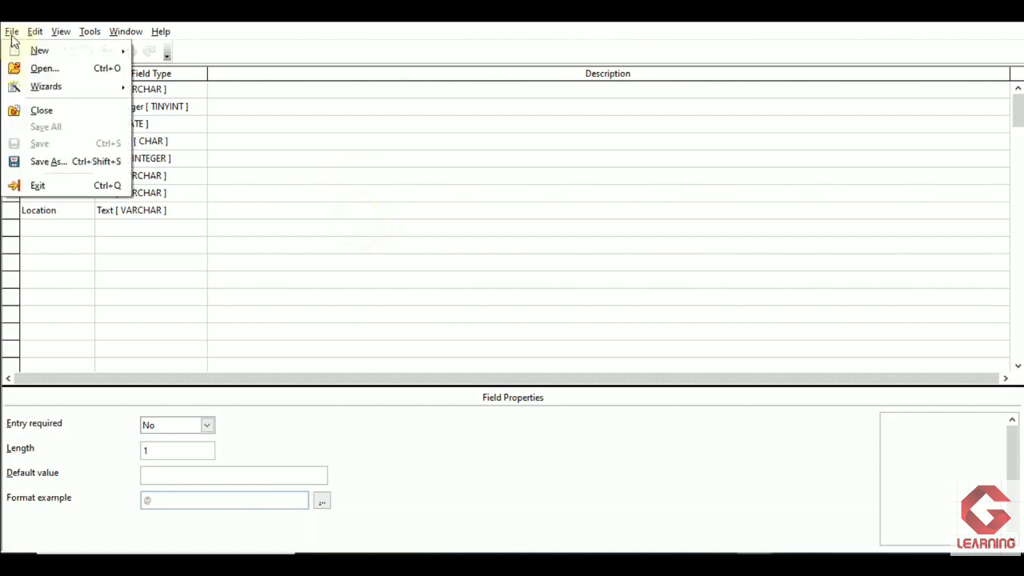
pyautogui.click(60, 110)
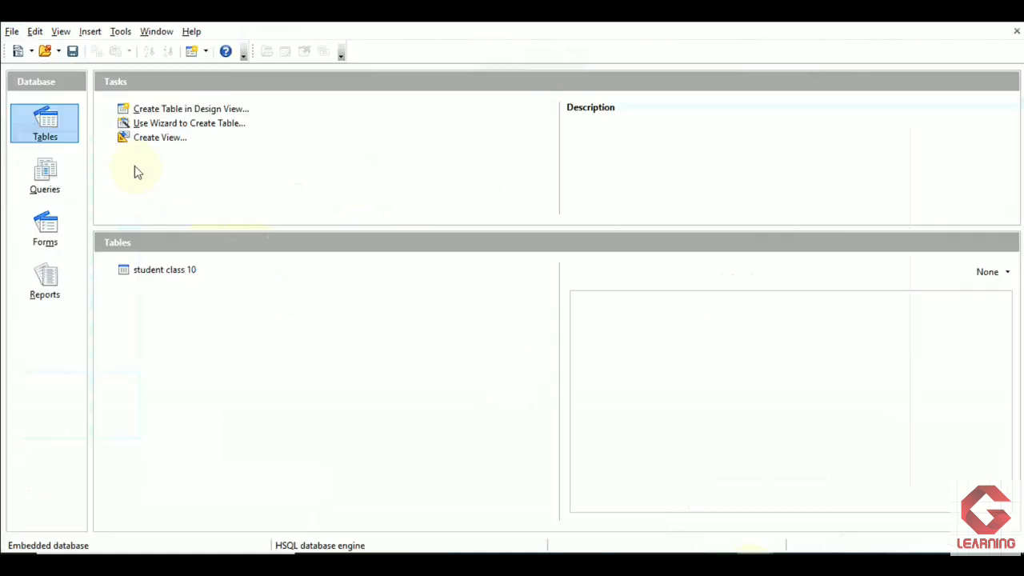
pyautogui.click(63, 126)
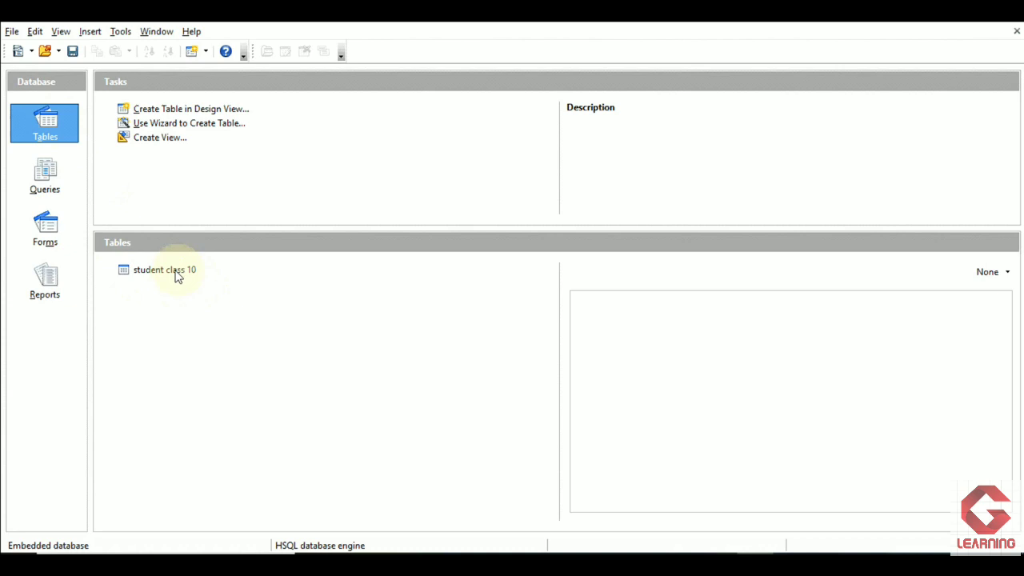
pyautogui.click(176, 270)
pyautogui.doubleClick(176, 271)
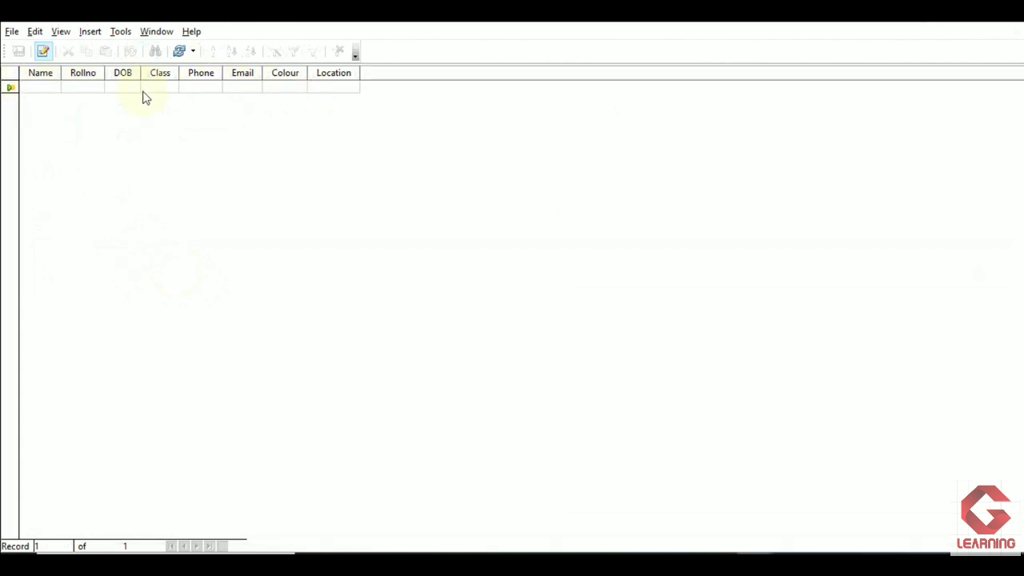
# - Enter the student's name, Rollno 20 and date of birth in the first record, widening the DOB column to fit
pyautogui.write('Arun')
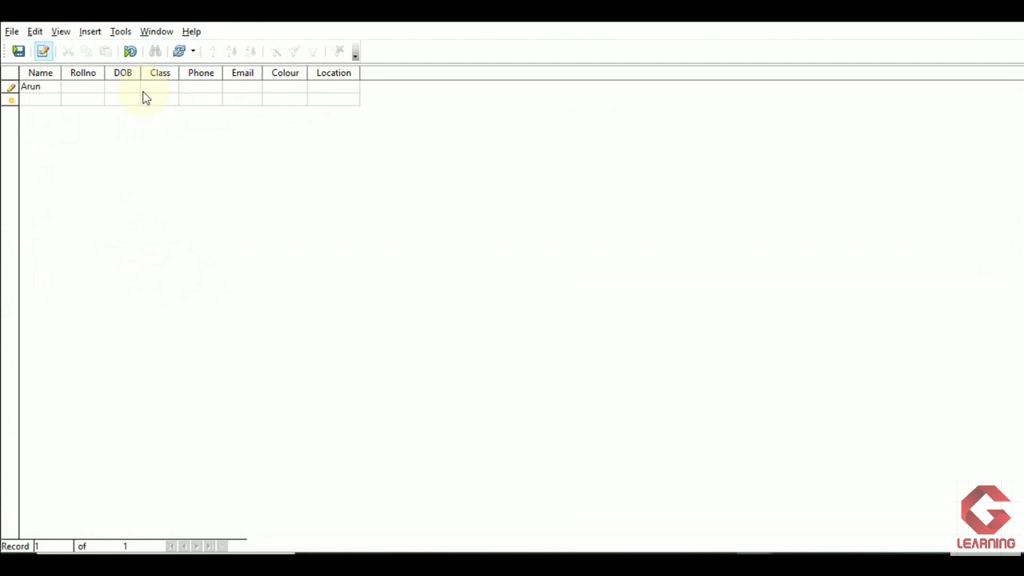
pyautogui.press('Tab')
pyautogui.write('20')
pyautogui.press('Tab')
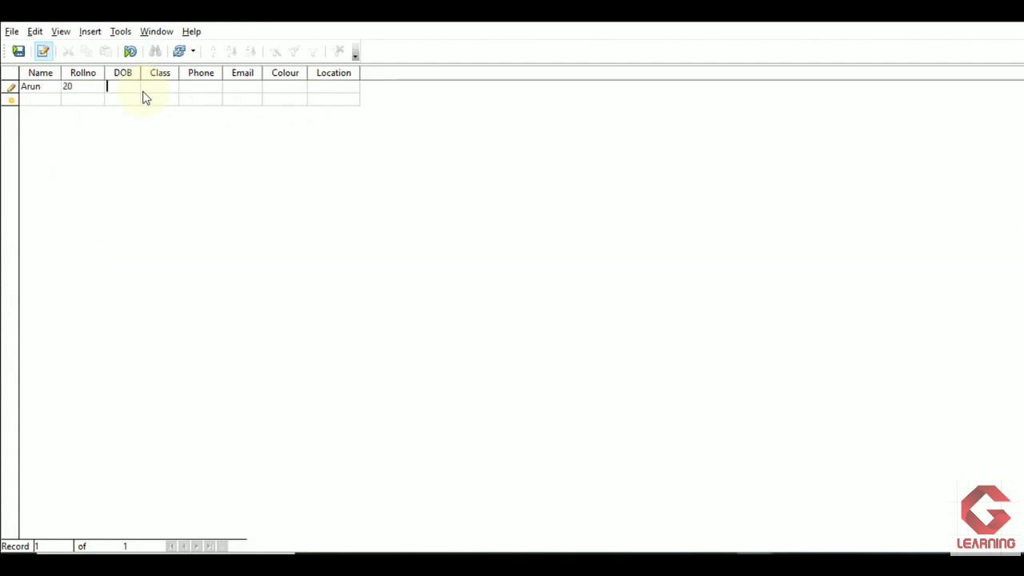
pyautogui.write('12/05/19')
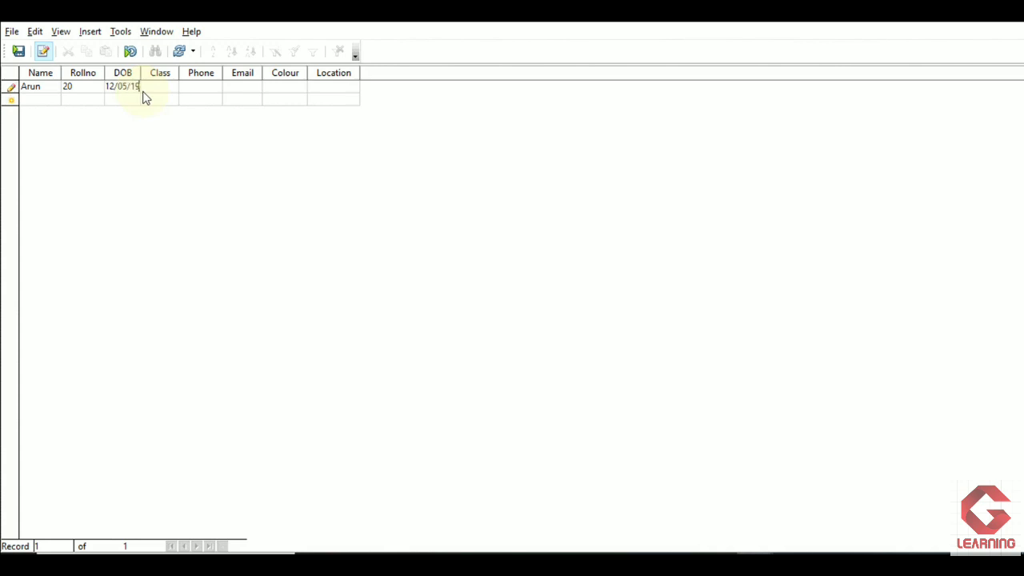
pyautogui.write('99')
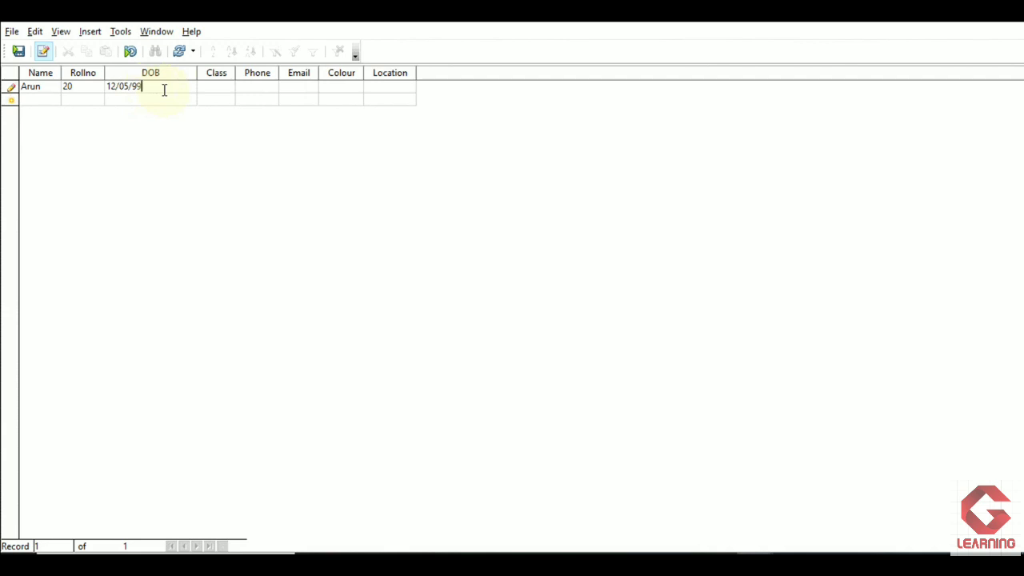
# - Enter class X, the student's phone number and e-mail address in the first record, widening the Phone and Email columns to fit
pyautogui.click(216, 86)
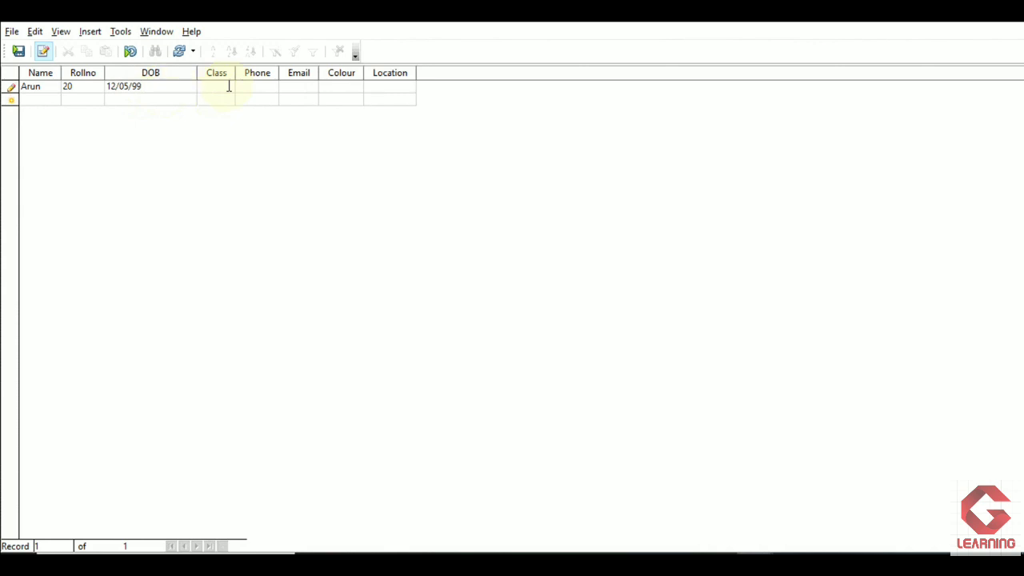
pyautogui.write('X')
pyautogui.click(267, 92)
pyautogui.moveTo(278, 80); pyautogui.dragTo(354, 88)
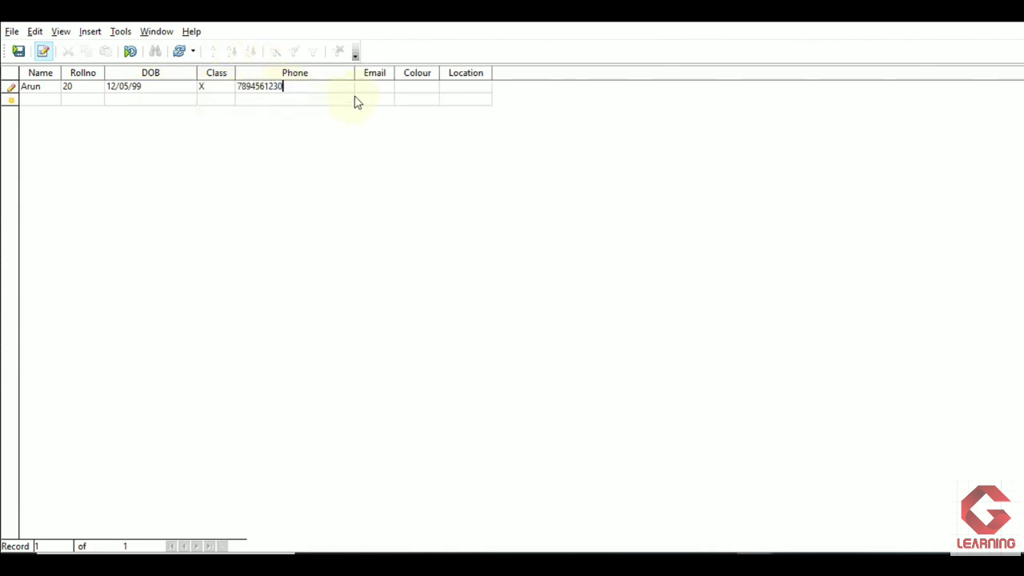
pyautogui.click(368, 94)
pyautogui.moveTo(395, 74); pyautogui.dragTo(458, 74)
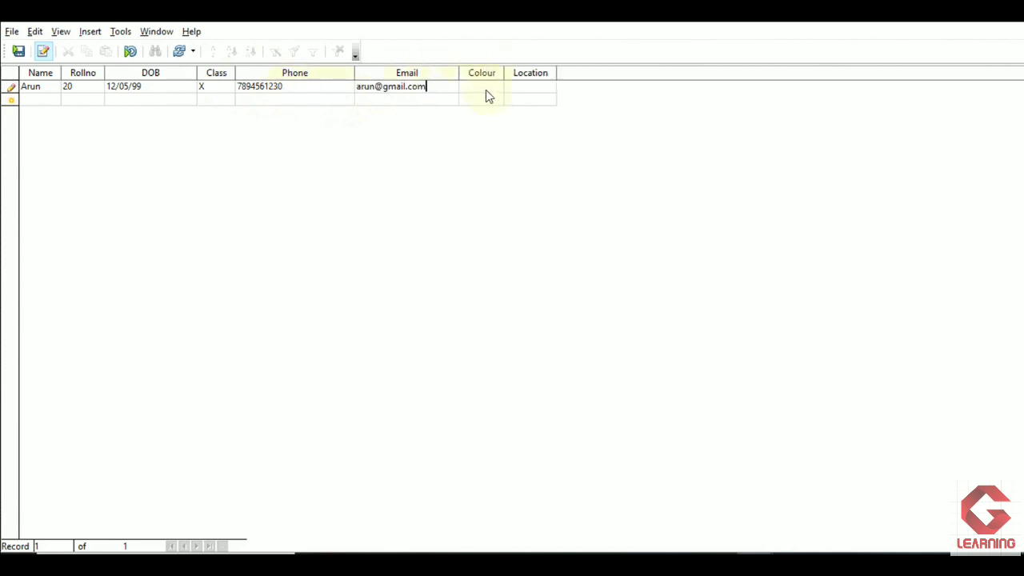
# - Complete the first record with Colour Purple and Location Pune, and commit it
pyautogui.click(486, 94)
pyautogui.write('Purple')
pyautogui.click(523, 89)
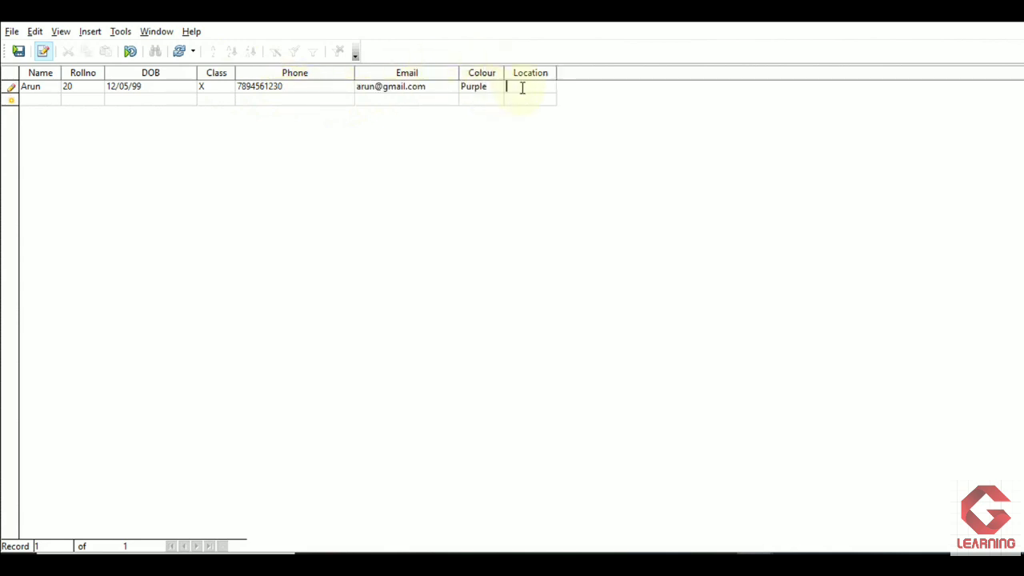
pyautogui.write('Pune')
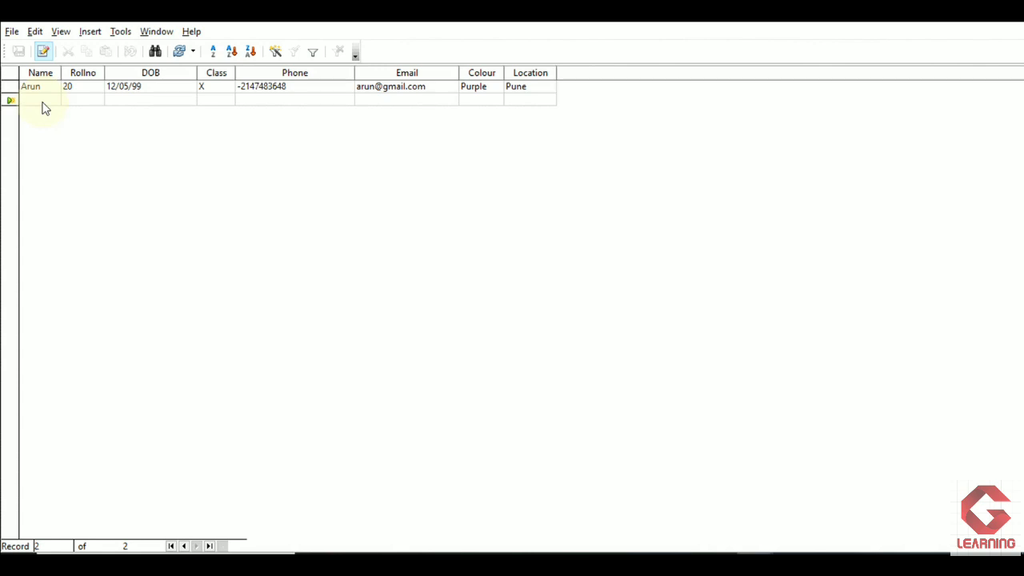
# - Shorten the first record's Phone value by removing its last five digits, and move to the new record
pyautogui.click(72, 87)
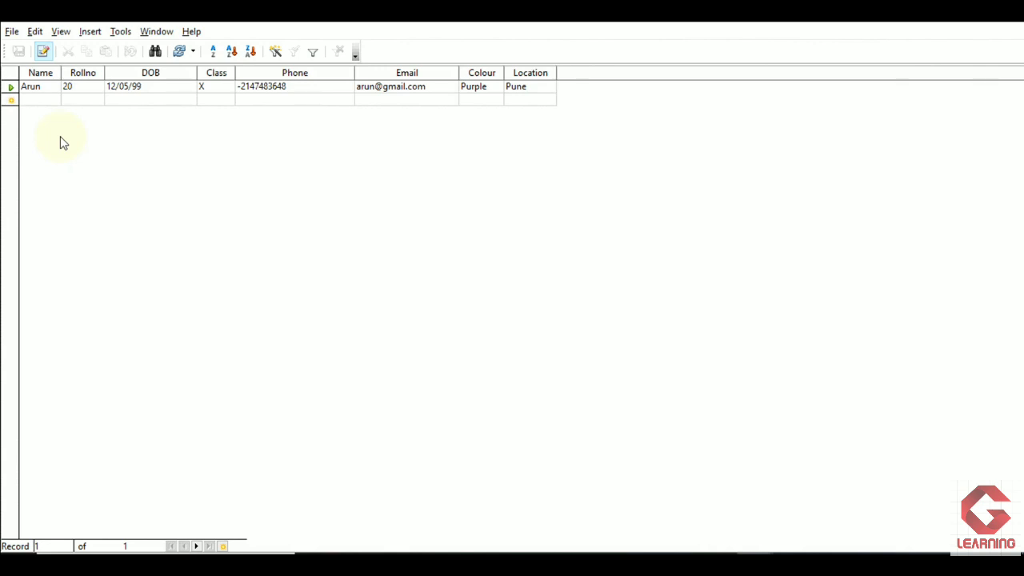
pyautogui.click(279, 101)
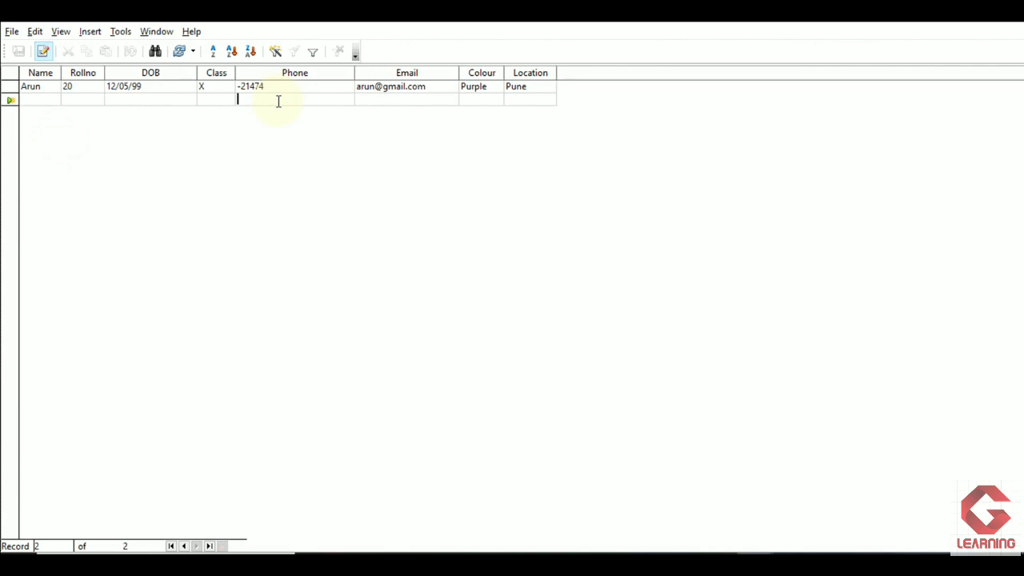